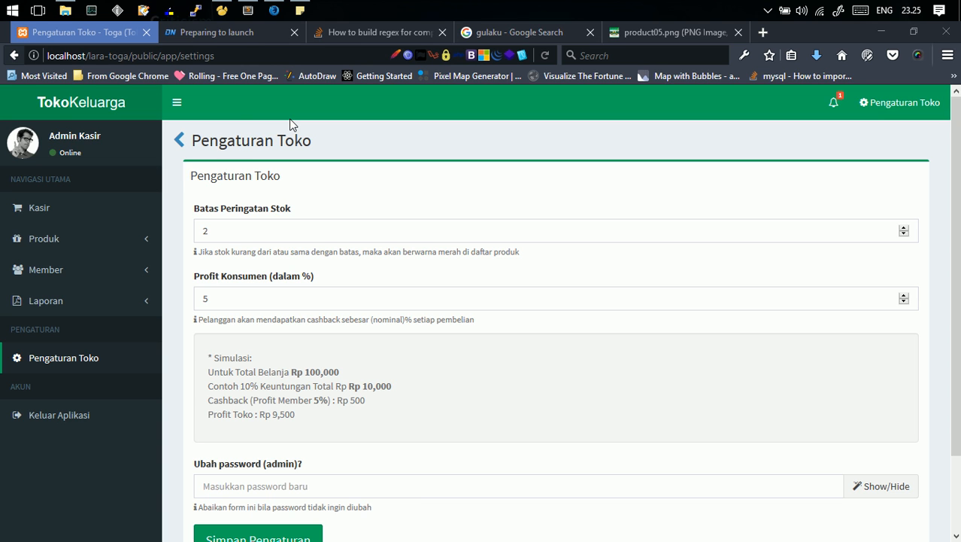
- Open the full product list and search it for gulaku, then clear the search
{"action": "left_click", "coordinate": [56, 239]}
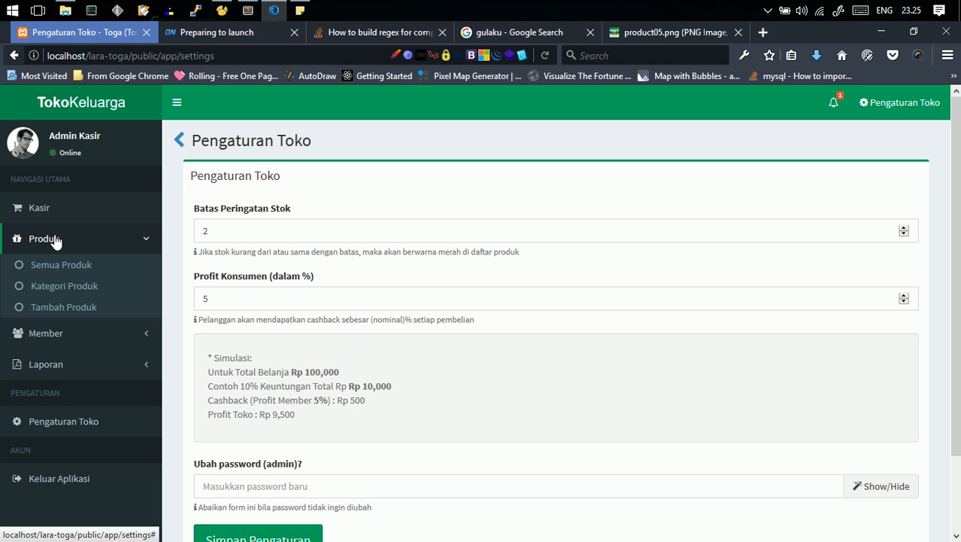
{"action": "left_click", "coordinate": [90, 274]}
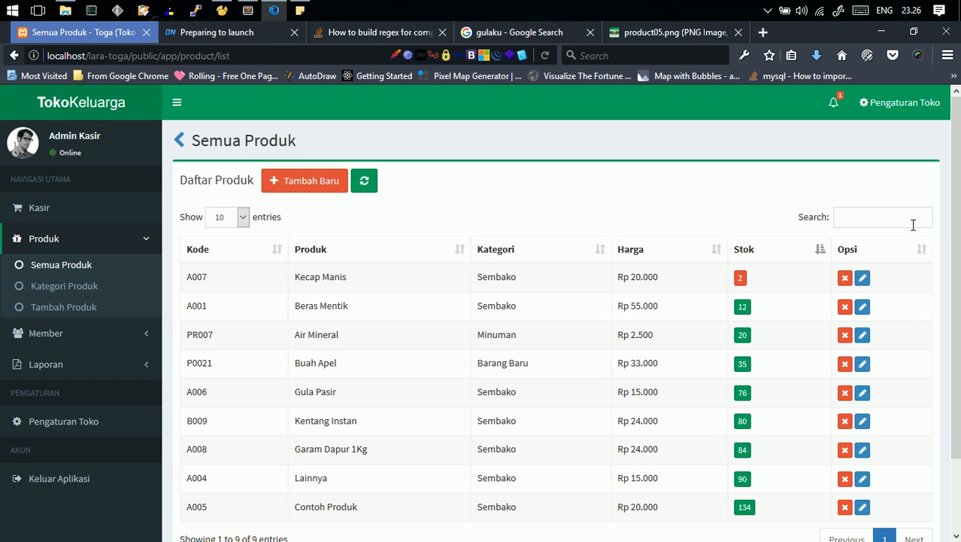
{"action": "left_click", "coordinate": [870, 213]}
{"action": "type", "text": "gulaku\\\\"}
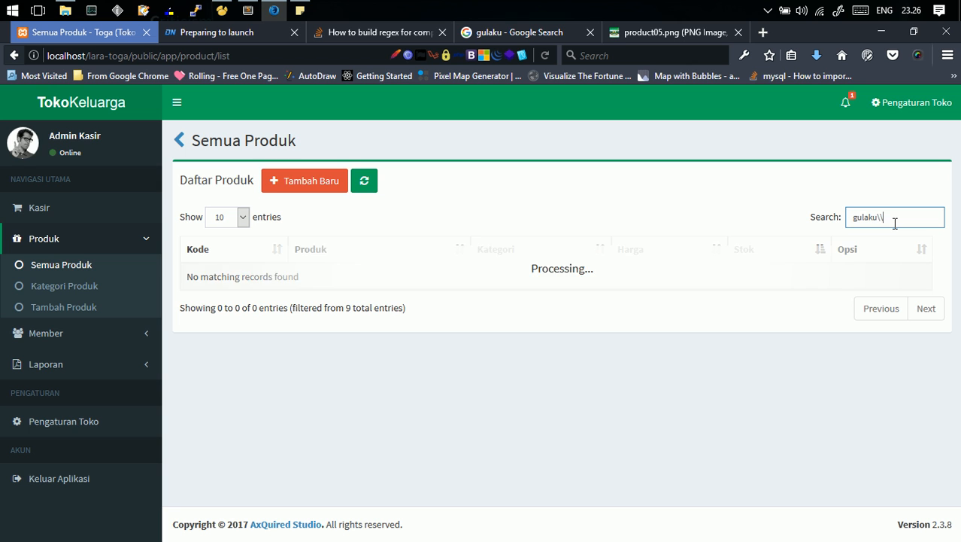
{"action": "key", "text": "BackSpace"}
{"action": "key", "text": "BackSpace"}
{"action": "key", "text": "BackSpace"}
{"action": "key", "text": "BackSpace"}
{"action": "key", "text": "BackSpace"}
{"action": "key", "text": "BackSpace"}
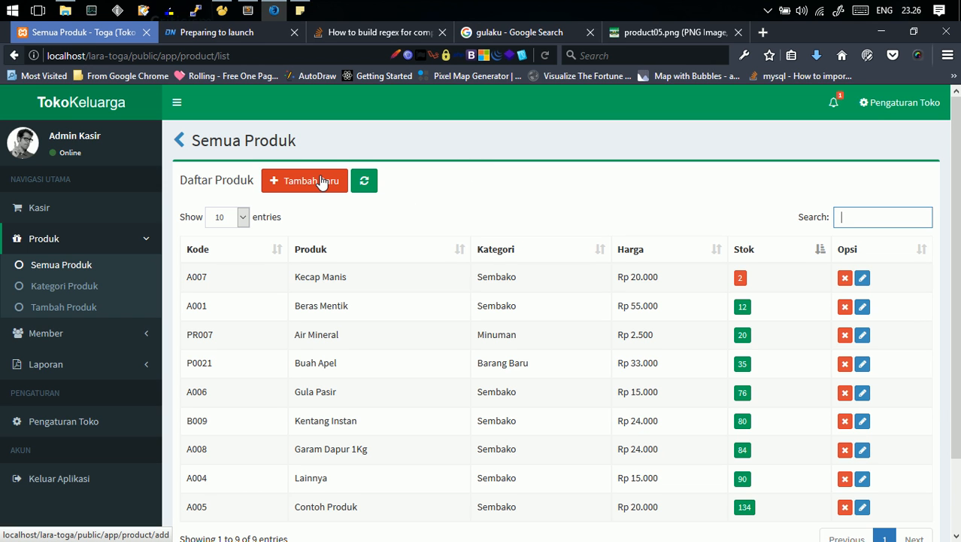
- Open the add-product form and enter product code 1231 and product name gulaku
{"action": "left_click", "coordinate": [75, 310]}
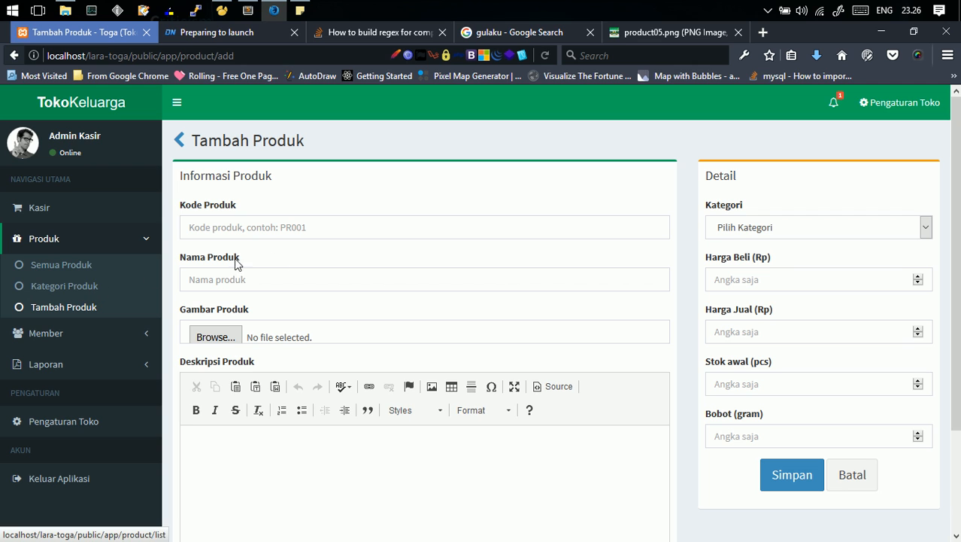
{"action": "left_click", "coordinate": [342, 230]}
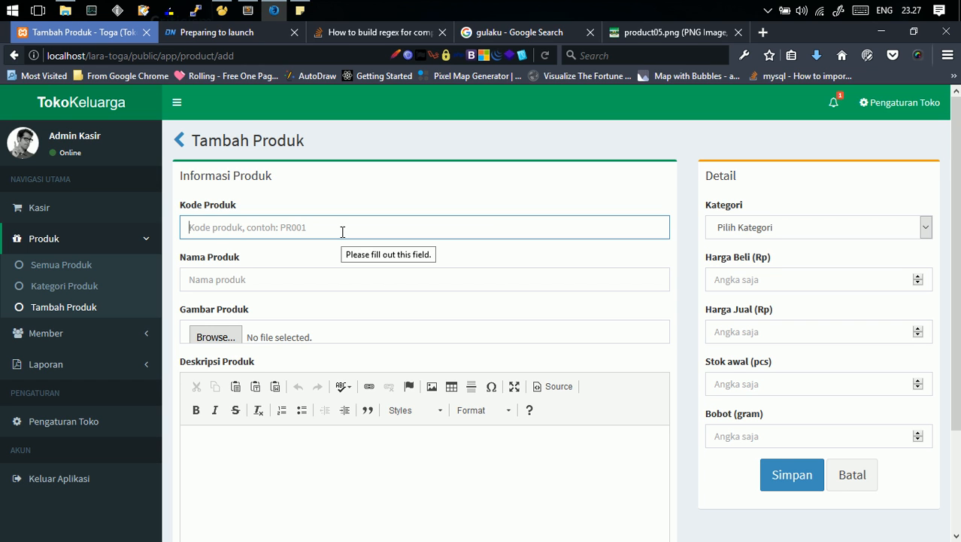
{"action": "type", "text": "123"}
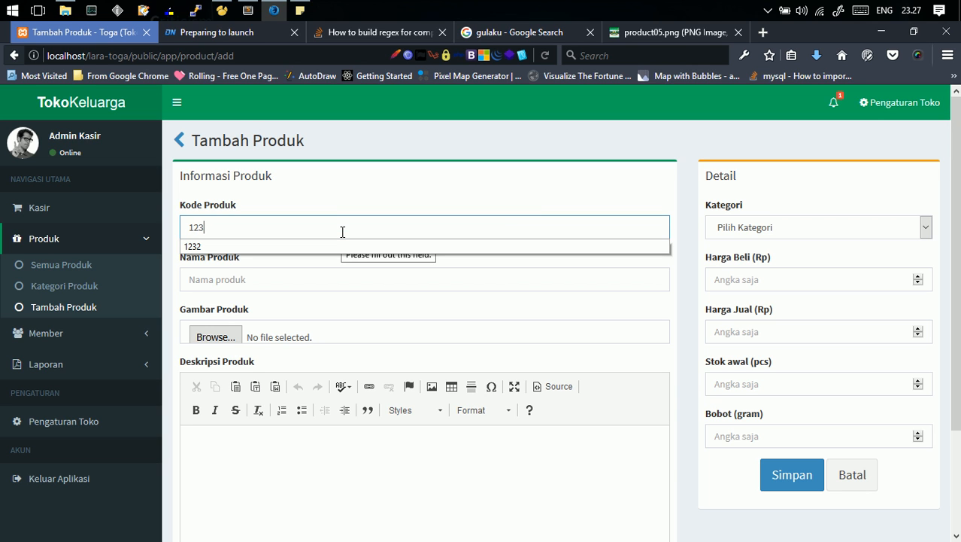
{"action": "type", "text": "1"}
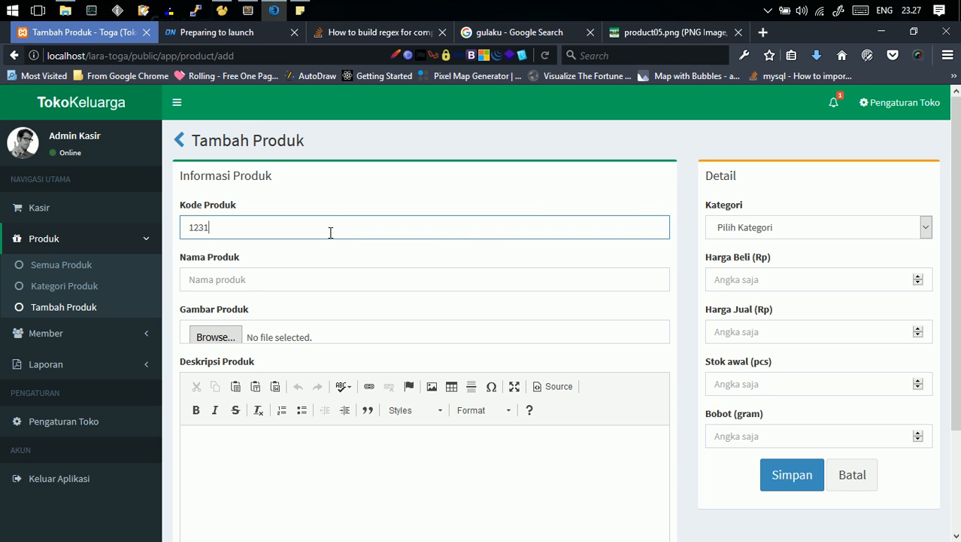
{"action": "left_click", "coordinate": [256, 285]}
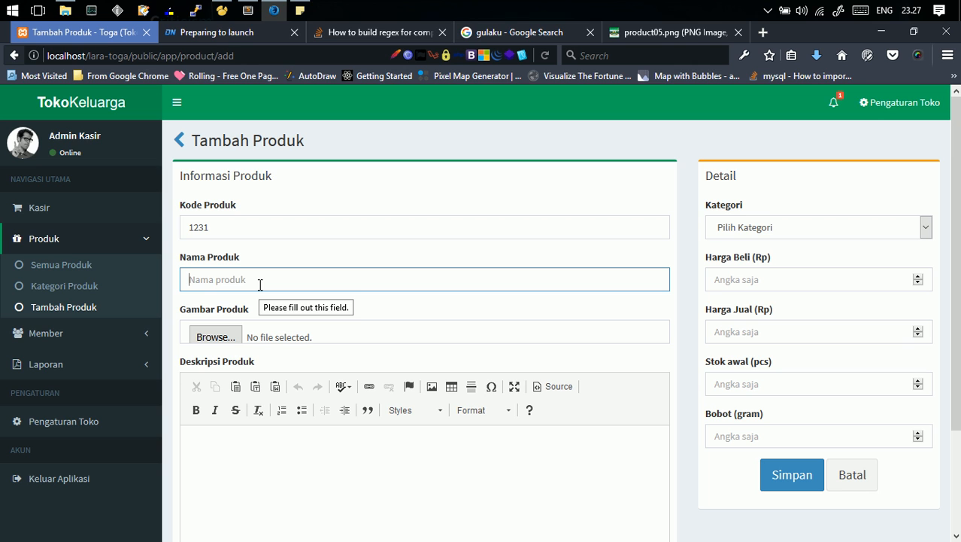
{"action": "type", "text": "gulaku"}
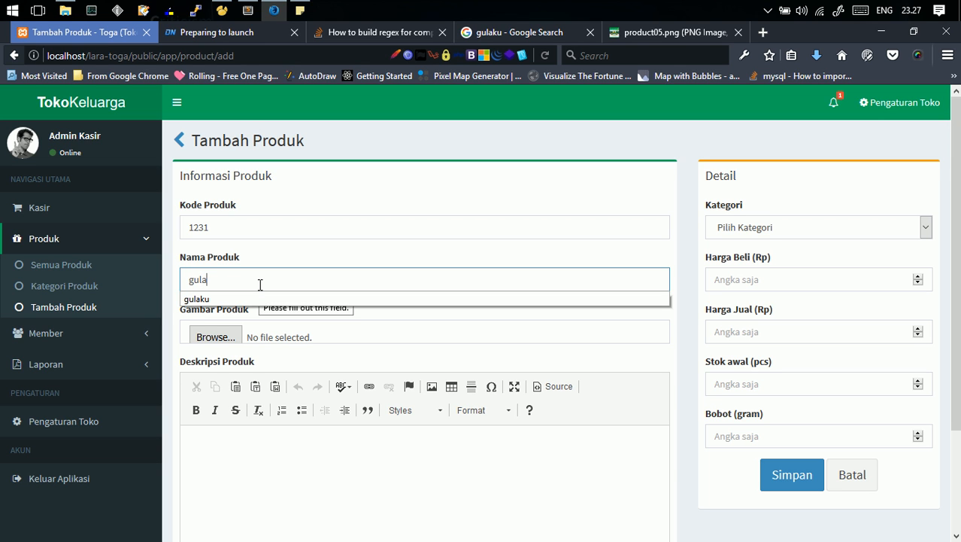
- Attach product05.png from the Media drive as the product image
{"action": "left_click", "coordinate": [214, 347]}
{"action": "left_click", "coordinate": [223, 339]}
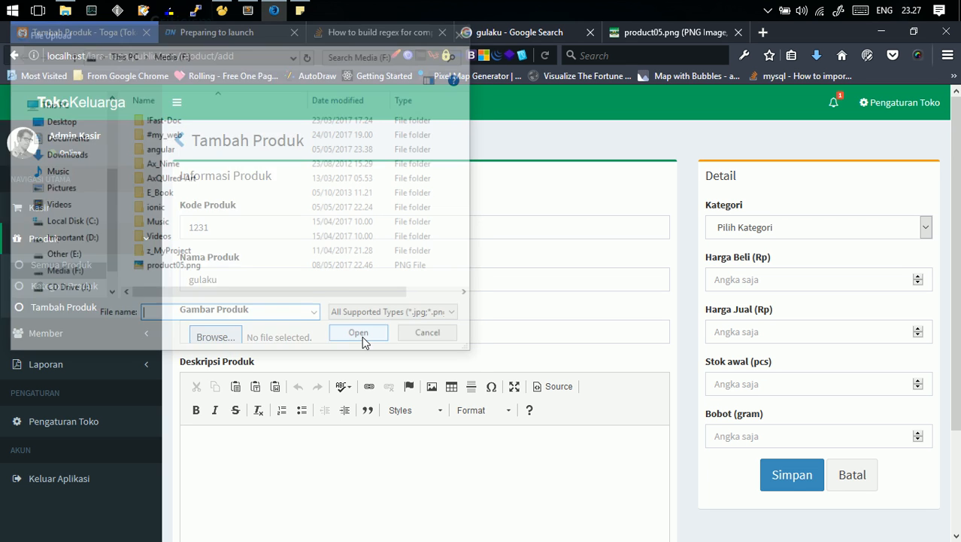
{"action": "left_click", "coordinate": [179, 267]}
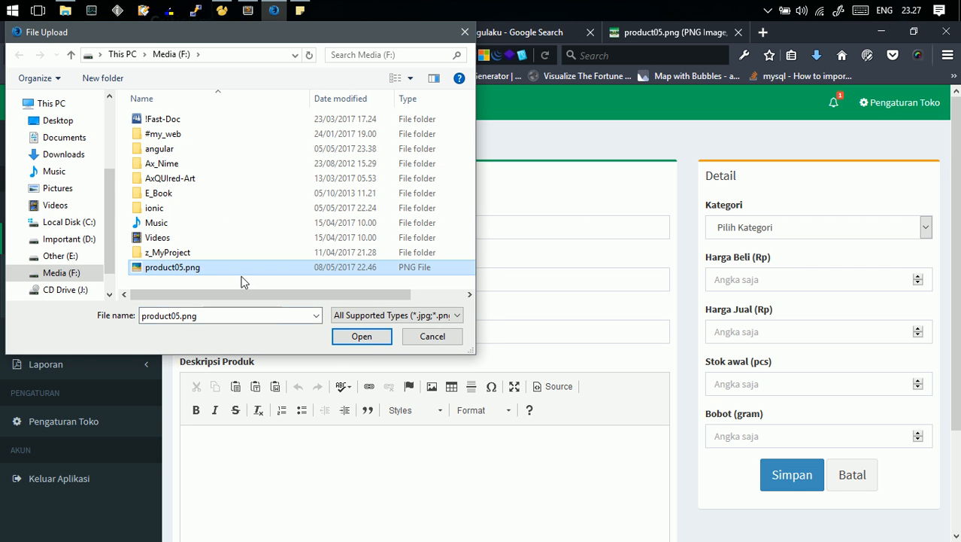
{"action": "left_click", "coordinate": [359, 338]}
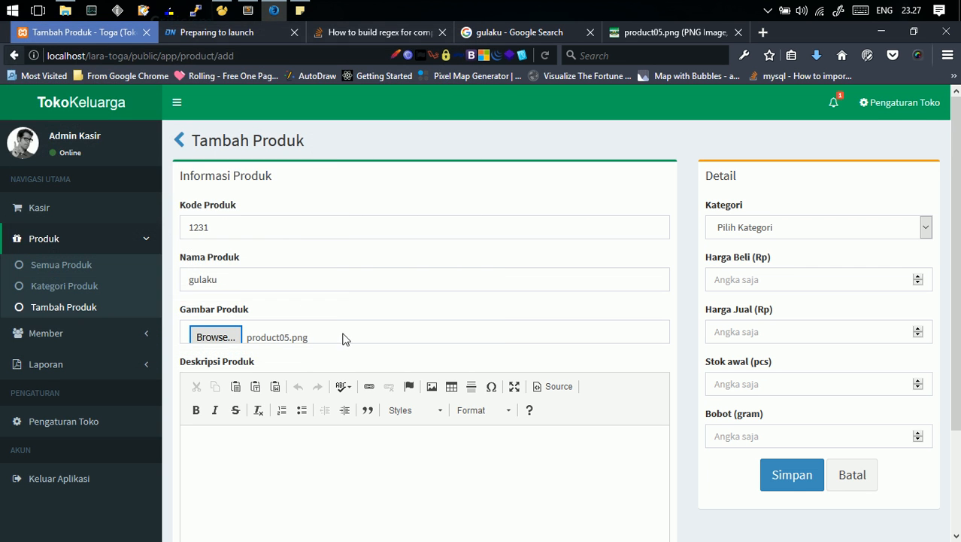
- Write the product description as gulaku warna hijau
{"action": "left_click", "coordinate": [283, 482]}
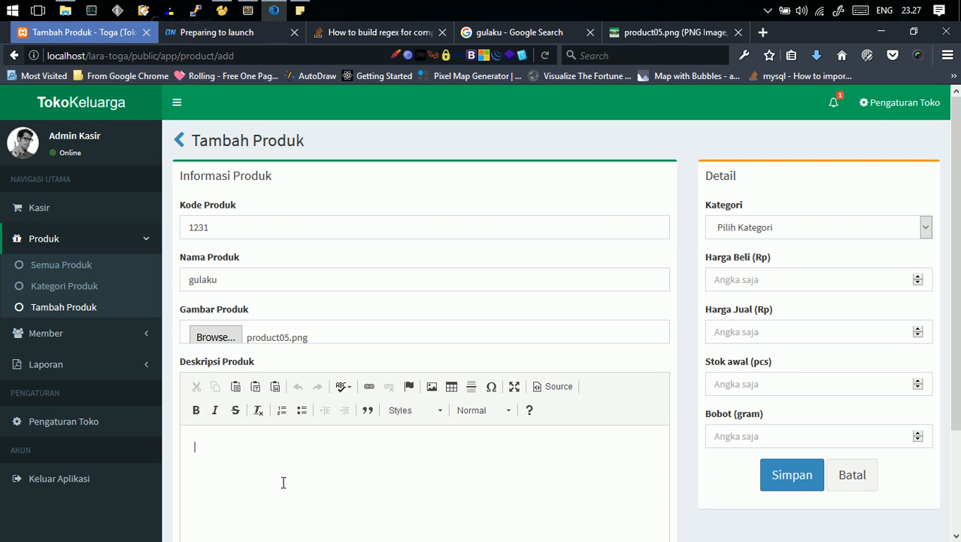
{"action": "type", "text": "g"}
{"action": "key", "text": "BackSpace"}
{"action": "type", "text": "gulaku warna hiaju"}
{"action": "key", "text": "BackSpace"}
{"action": "key", "text": "BackSpace"}
{"action": "key", "text": "BackSpace"}
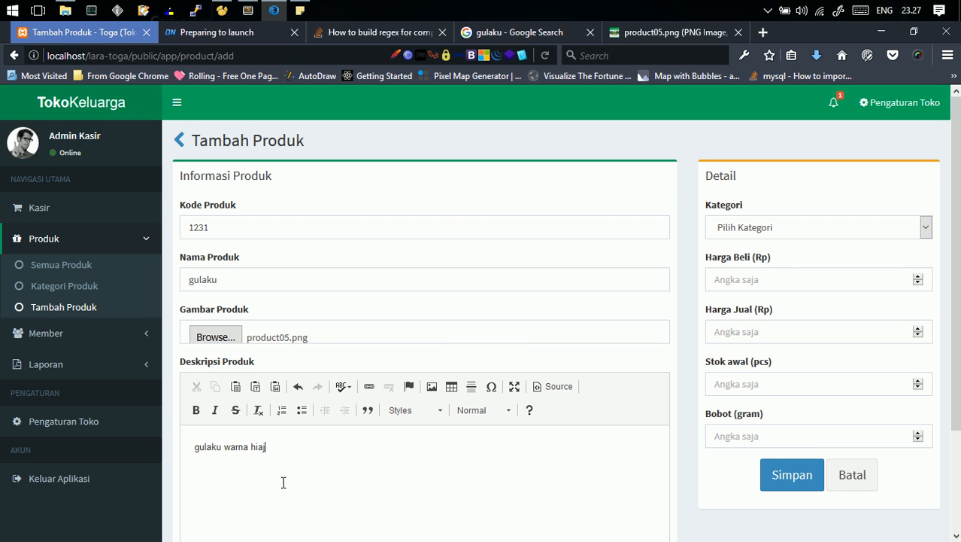
{"action": "type", "text": "jau"}
- Set the category to Sembako and the purchase price to 12000
{"action": "left_click", "coordinate": [814, 235]}
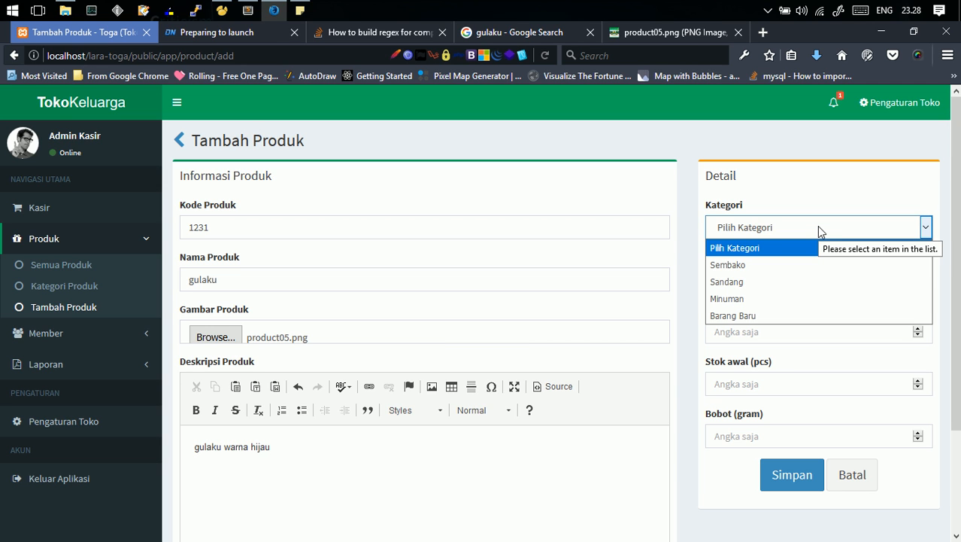
{"action": "left_click", "coordinate": [800, 268]}
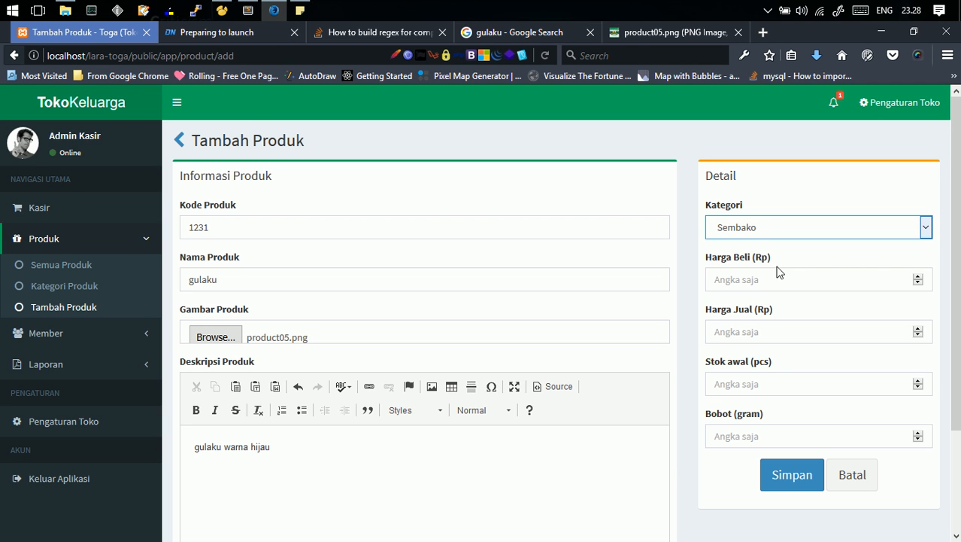
{"action": "left_click", "coordinate": [765, 283]}
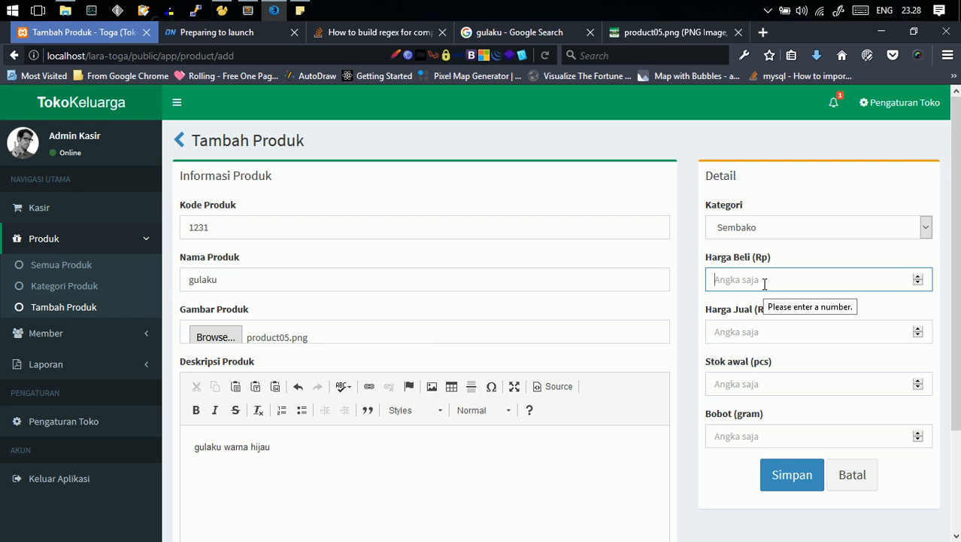
{"action": "type", "text": "2"}
{"action": "key", "text": "BackSpace"}
{"action": "type", "text": "12000"}
- Set the selling price to 12500
{"action": "left_click", "coordinate": [755, 326]}
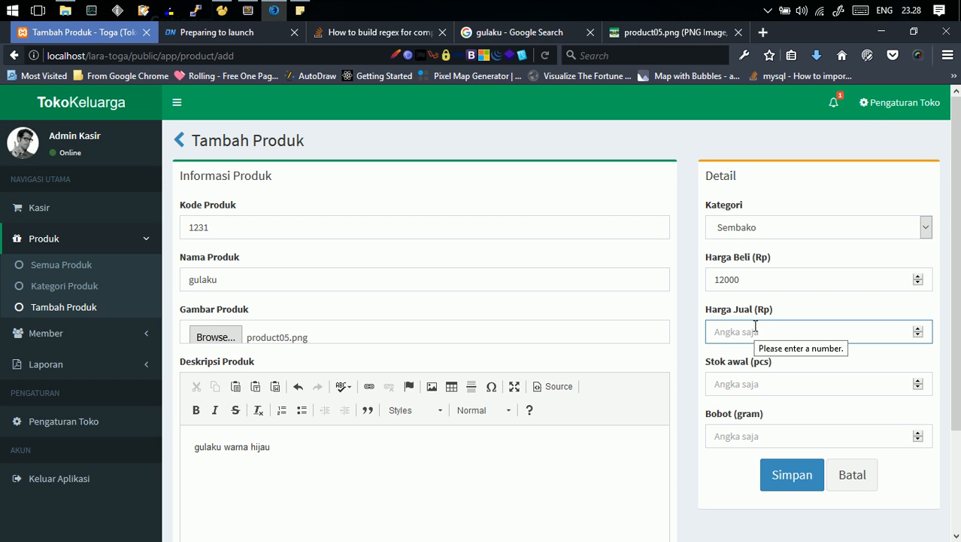
{"action": "type", "text": "12500"}
- Set the initial stock to 12 and the weight to 900 grams, then save the new product
{"action": "left_click", "coordinate": [762, 378]}
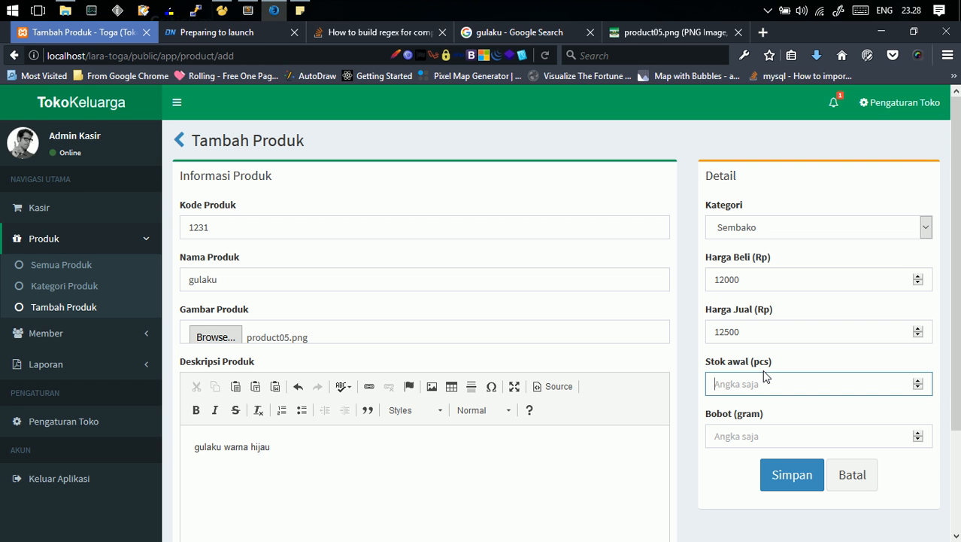
{"action": "type", "text": "12"}
{"action": "left_click", "coordinate": [765, 433]}
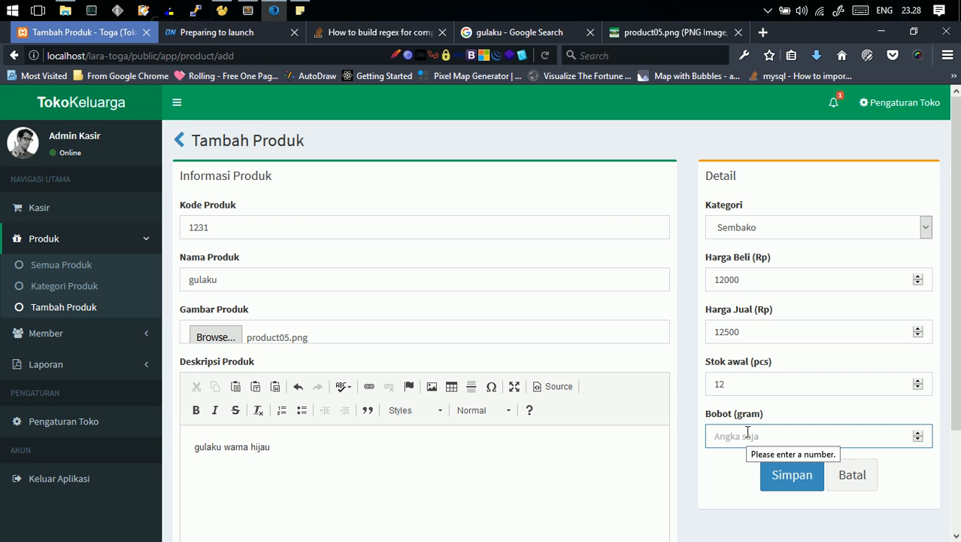
{"action": "type", "text": "900"}
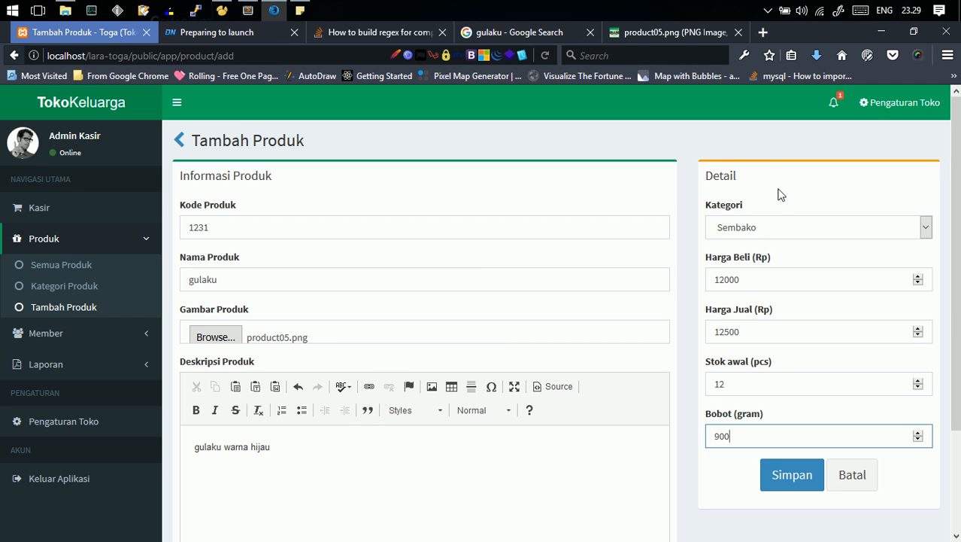
{"action": "left_click", "coordinate": [721, 490]}
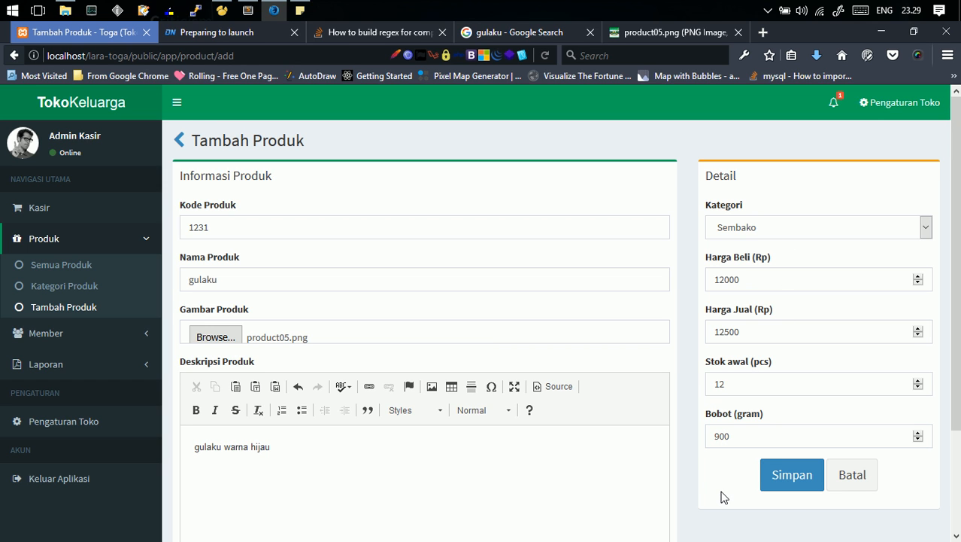
{"action": "left_click", "coordinate": [800, 485]}
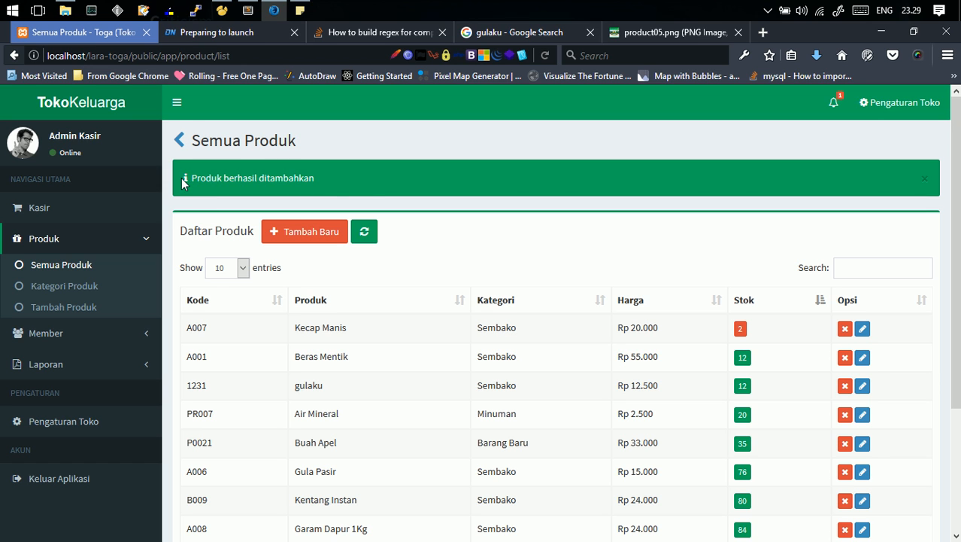
- Search the product list for gulaku to check the new entry
{"action": "left_click_drag", "start_coordinate": [190, 178], "coordinate": [368, 183]}
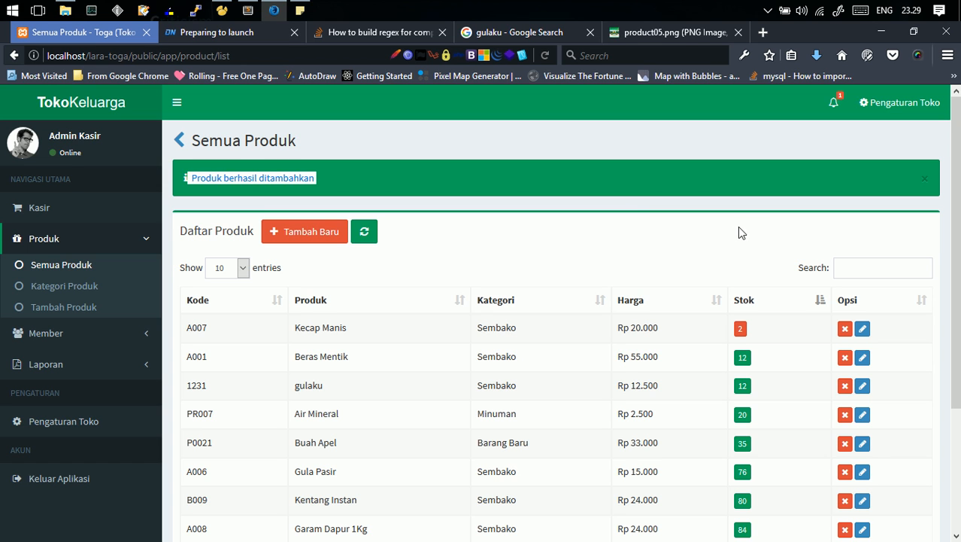
{"action": "left_click", "coordinate": [872, 262]}
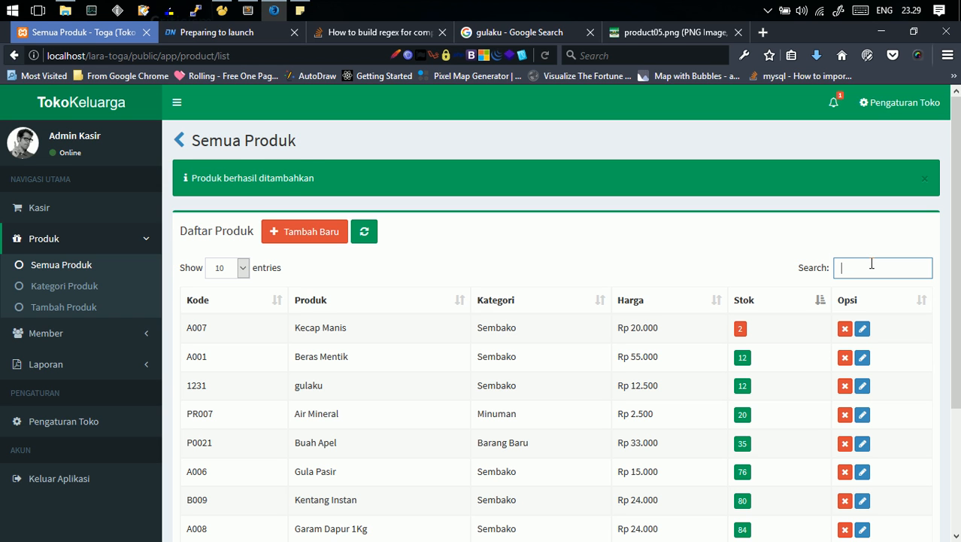
{"action": "type", "text": "g"}
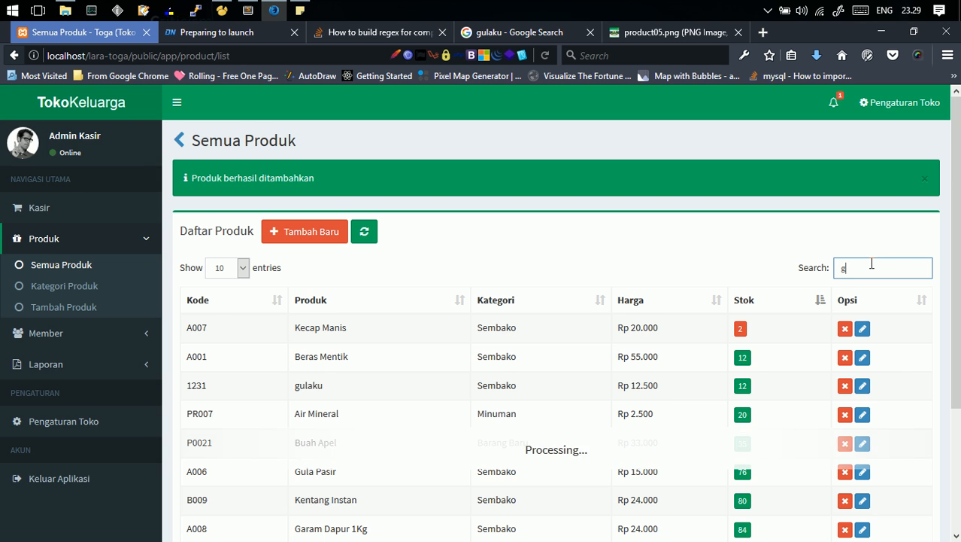
{"action": "type", "text": "ulaku"}
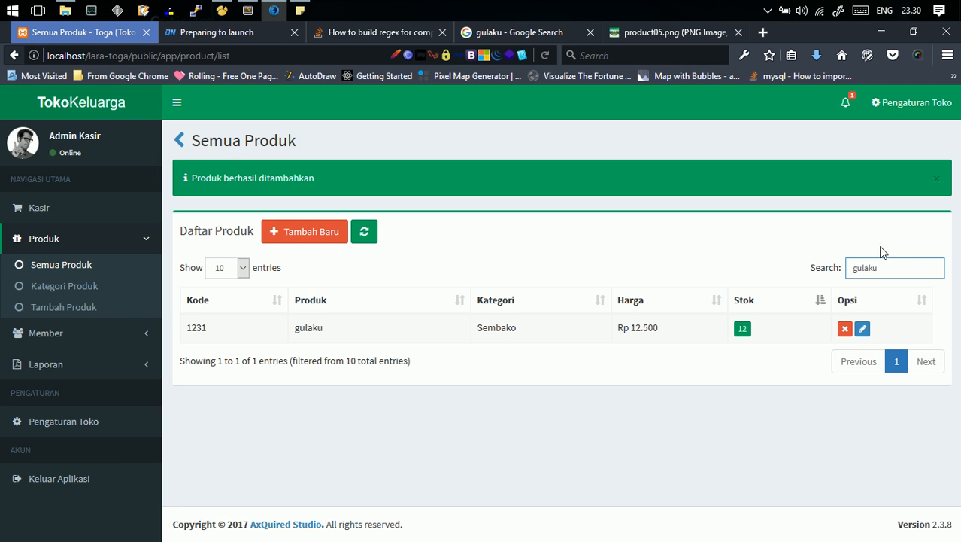
{"action": "key", "text": "BackSpace"}
{"action": "key", "text": "BackSpace"}
{"action": "key", "text": "BackSpace"}
{"action": "key", "text": "BackSpace"}
{"action": "key", "text": "BackSpace"}
{"action": "key", "text": "BackSpace"}
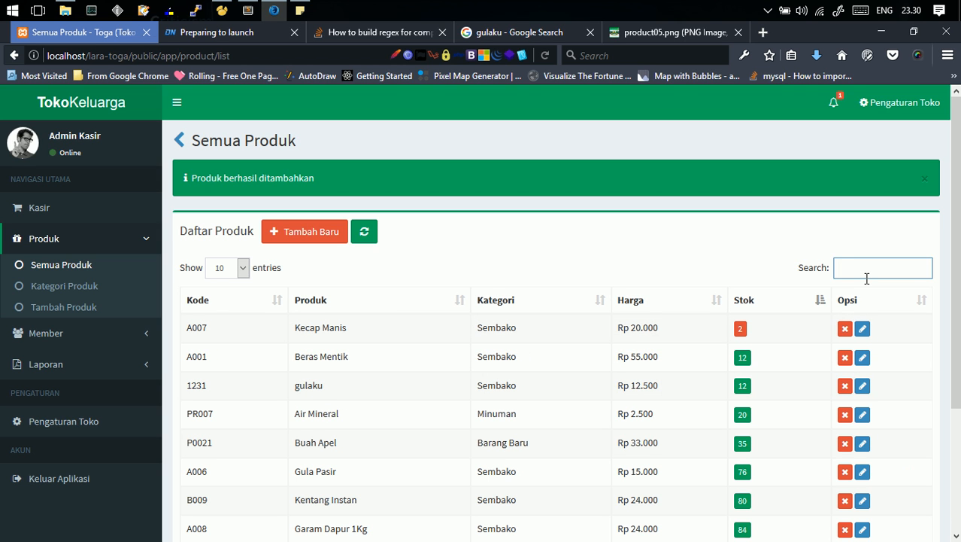
- Search for Kecap Manis and open it for editing
{"action": "type", "text": "keca"}
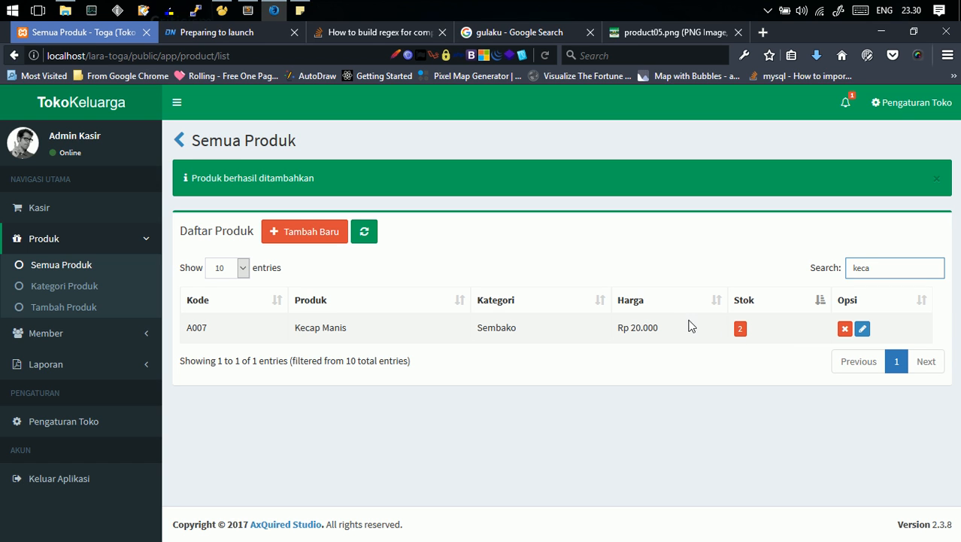
{"action": "left_click", "coordinate": [863, 329]}
{"action": "left_click", "coordinate": [866, 328]}
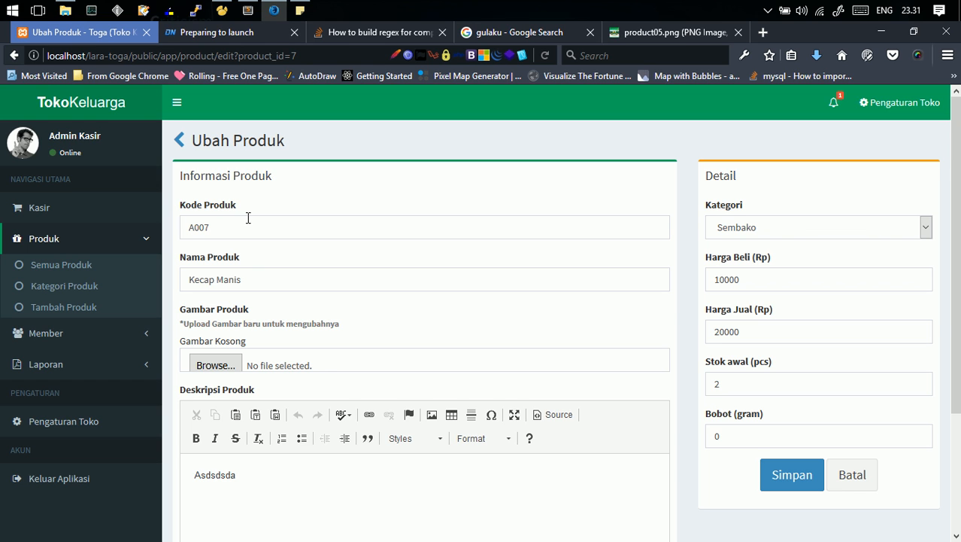
- Replace the Kecap Manis description with kecap manis bangkok
{"action": "left_click", "coordinate": [254, 278]}
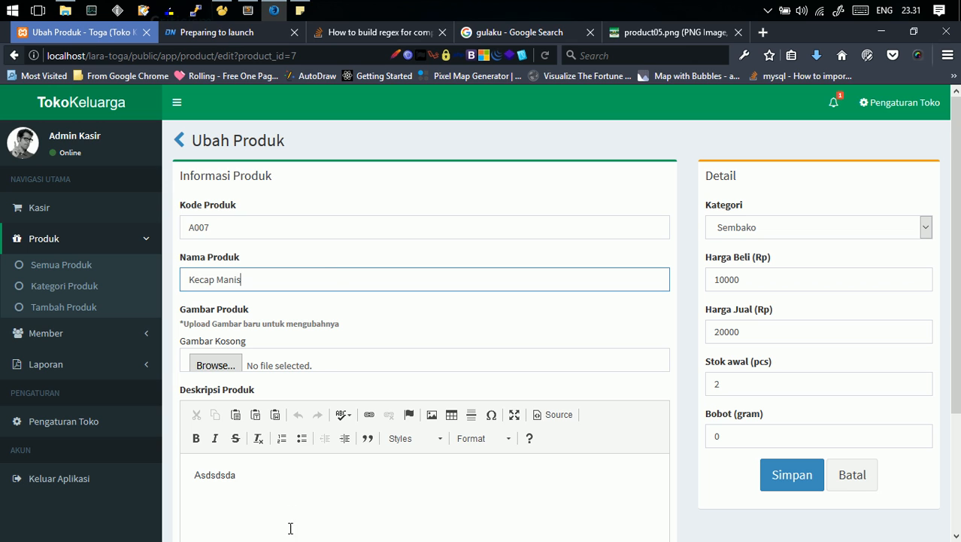
{"action": "left_click", "coordinate": [281, 474]}
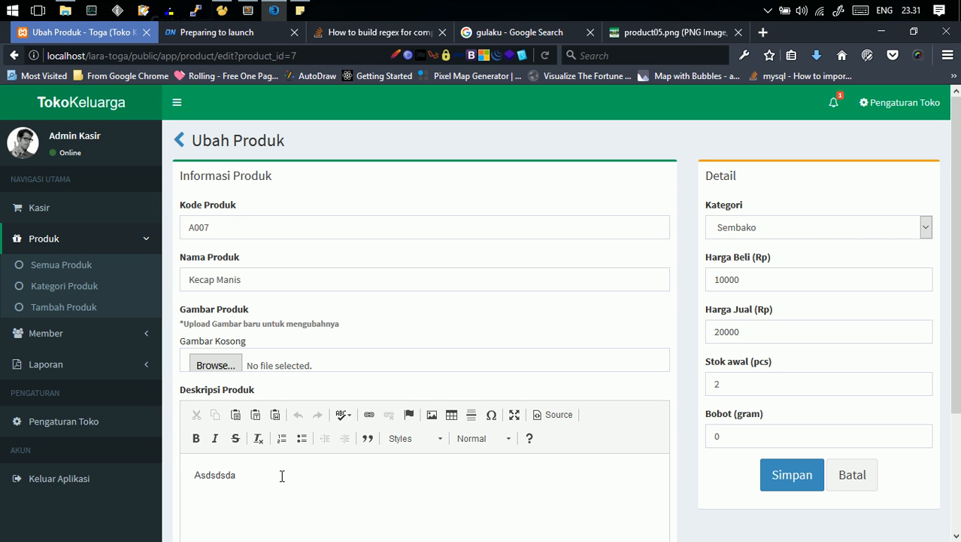
{"action": "key", "text": "BackSpace"}
{"action": "key", "text": "BackSpace"}
{"action": "key", "text": "BackSpace"}
{"action": "key", "text": "BackSpace"}
{"action": "key", "text": "BackSpace"}
{"action": "key", "text": "BackSpace"}
{"action": "key", "text": "BackSpace"}
{"action": "key", "text": "BackSpace"}
{"action": "type", "text": "kecap manis bangkok"}
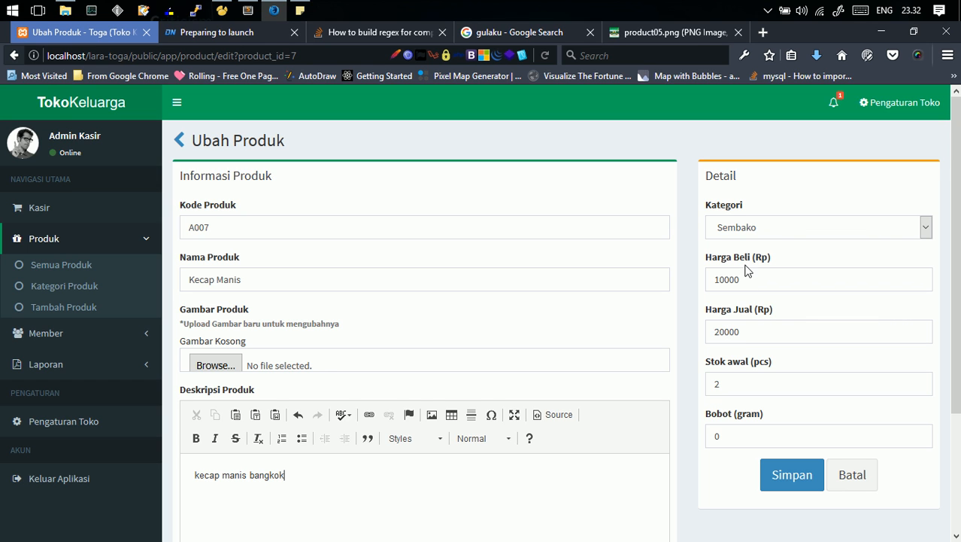
- Set the product's stock to 14 and save the changes
{"action": "left_click", "coordinate": [741, 389]}
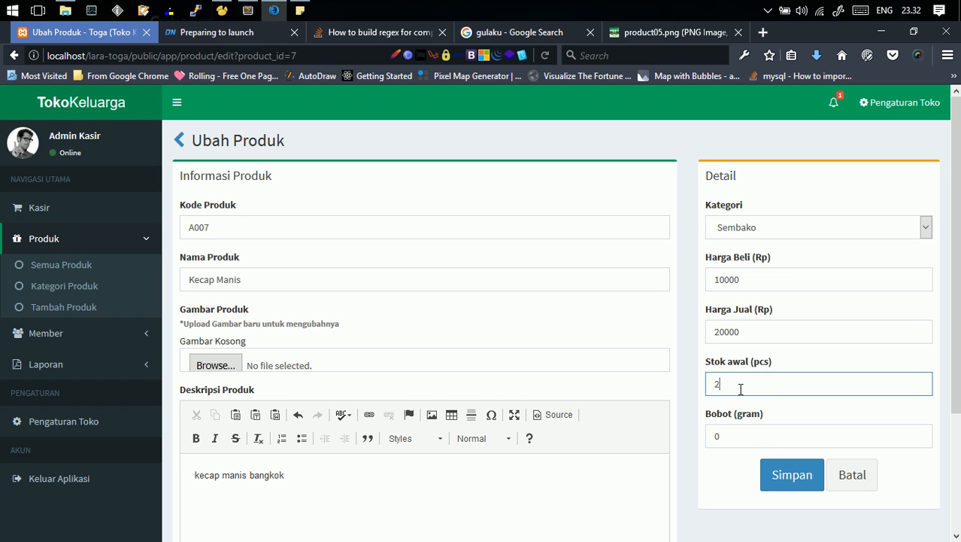
{"action": "key", "text": "BackSpace"}
{"action": "type", "text": "14"}
{"action": "left_click", "coordinate": [788, 484]}
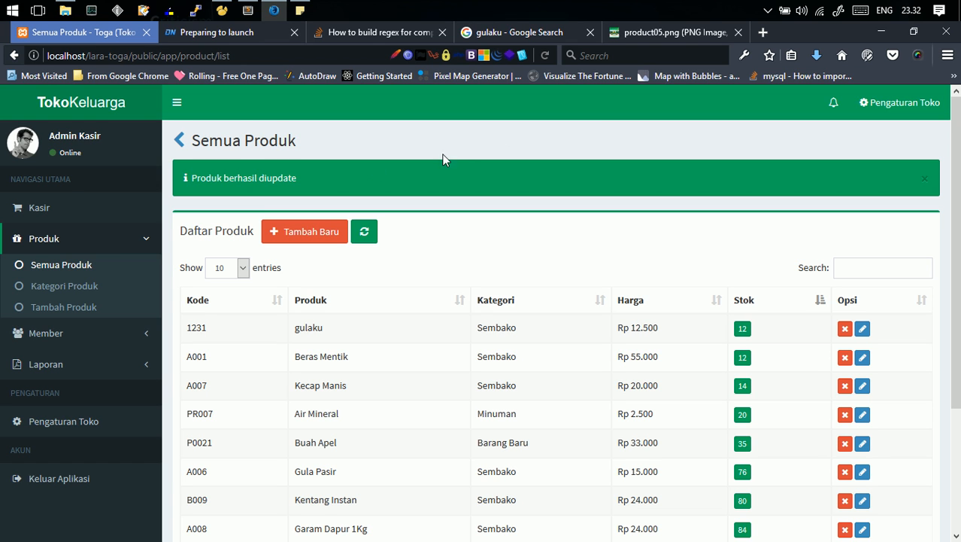
- Search the product list for ke to check the updated Kecap Manis entry, then clear the search
{"action": "left_click_drag", "start_coordinate": [184, 179], "coordinate": [307, 177]}
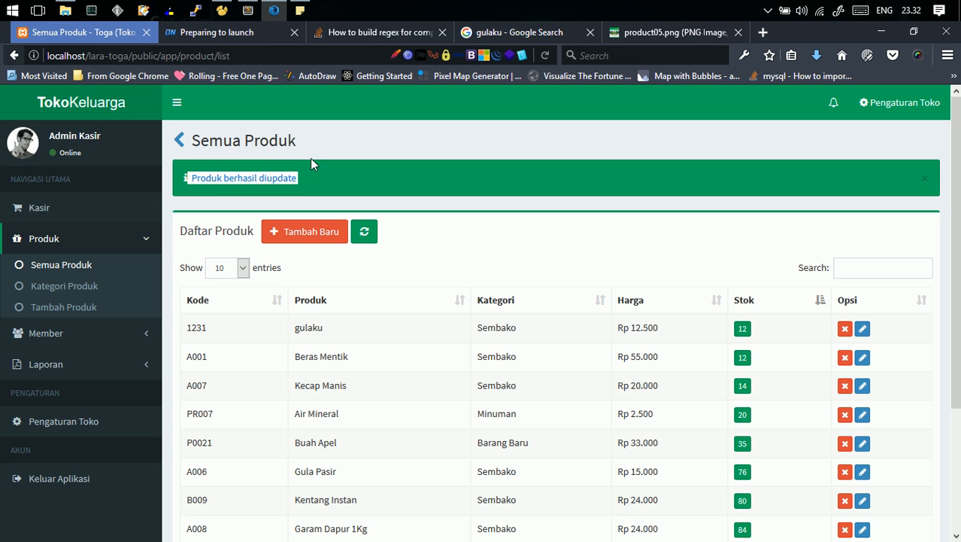
{"action": "left_click", "coordinate": [855, 268]}
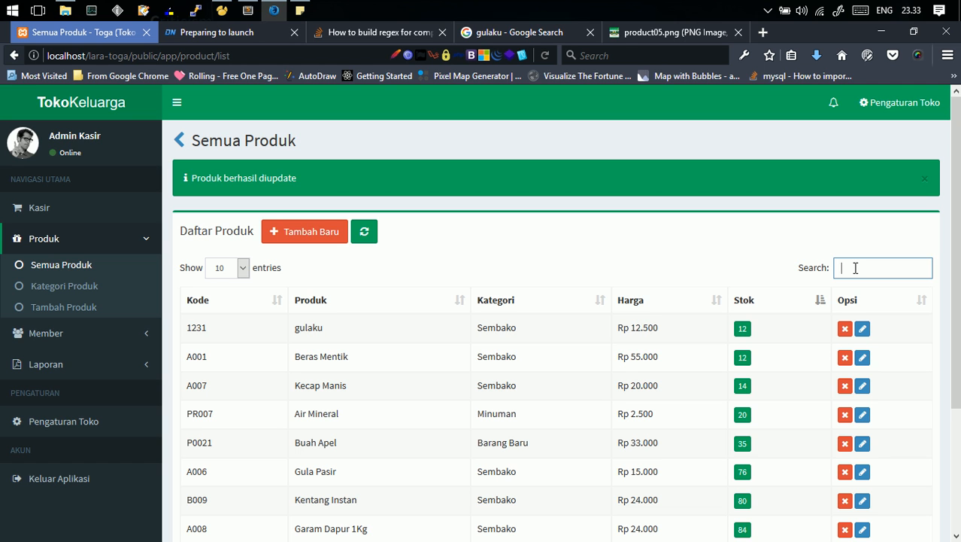
{"action": "type", "text": "ke"}
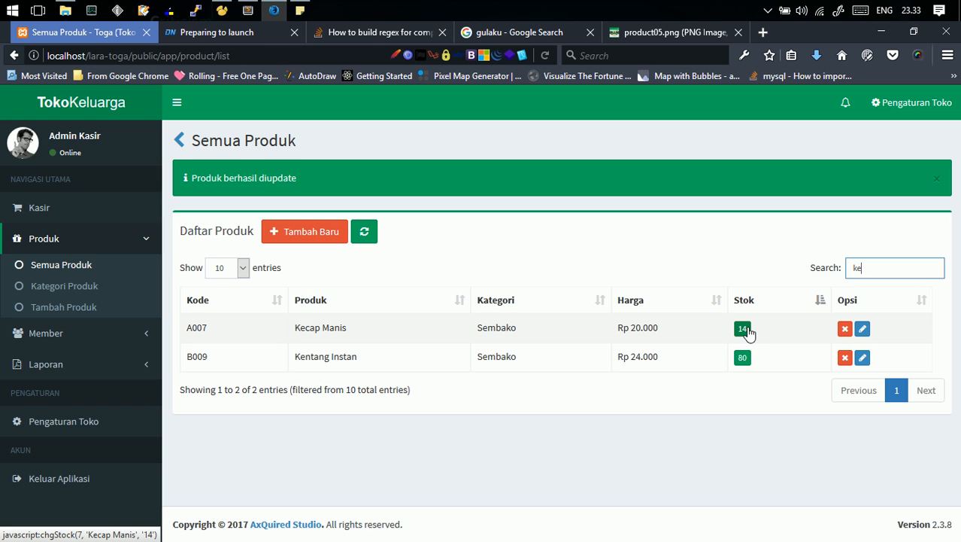
{"action": "key", "text": "BackSpace"}
{"action": "key", "text": "BackSpace"}
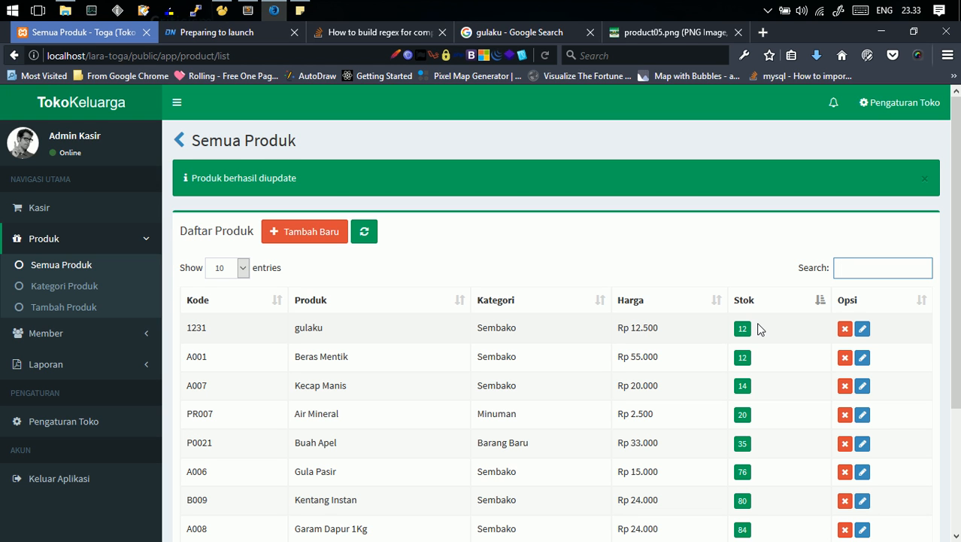
- Delete the gulaku product and confirm the deletion
{"action": "left_click", "coordinate": [845, 331]}
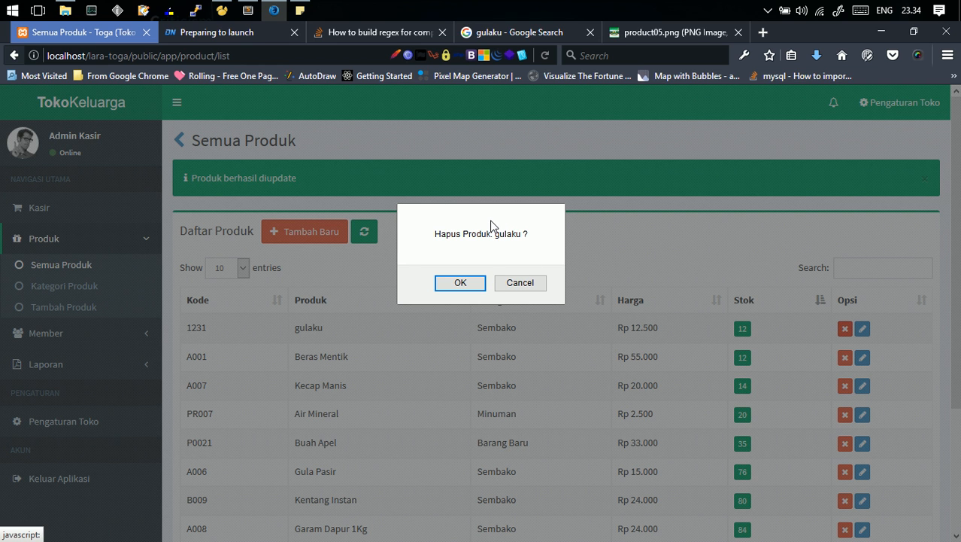
{"action": "left_click", "coordinate": [460, 283]}
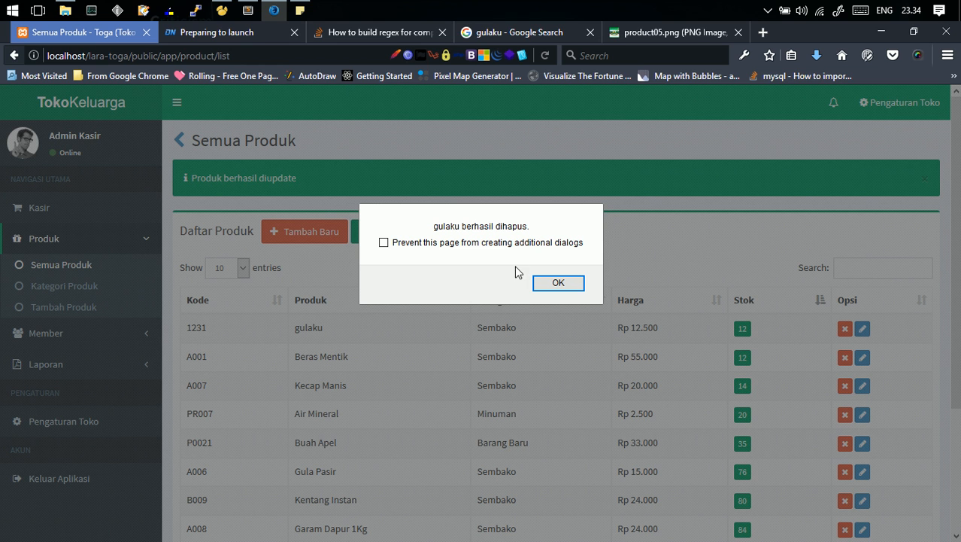
{"action": "left_click", "coordinate": [544, 286]}
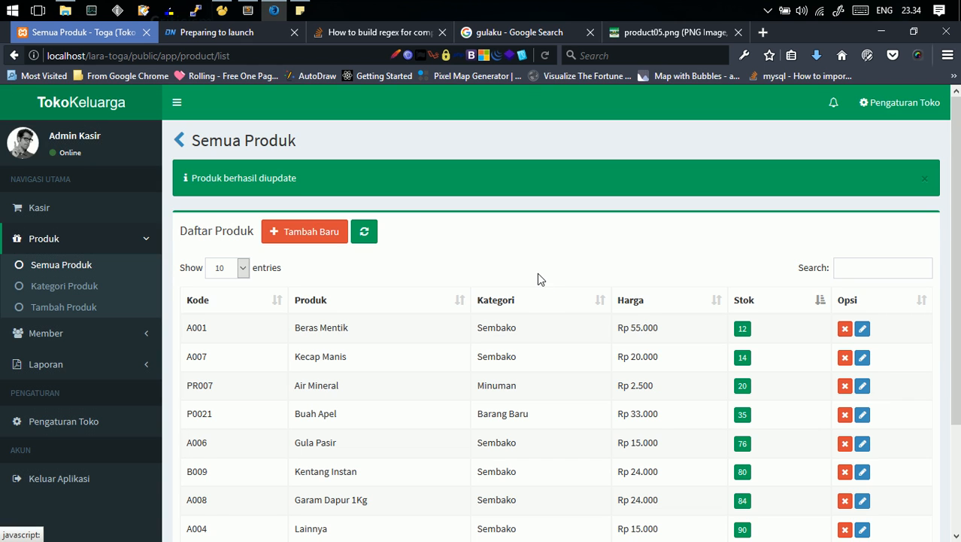
- Search the product list for gulaku after deleting it
{"action": "left_click", "coordinate": [854, 262]}
{"action": "type", "text": "g"}
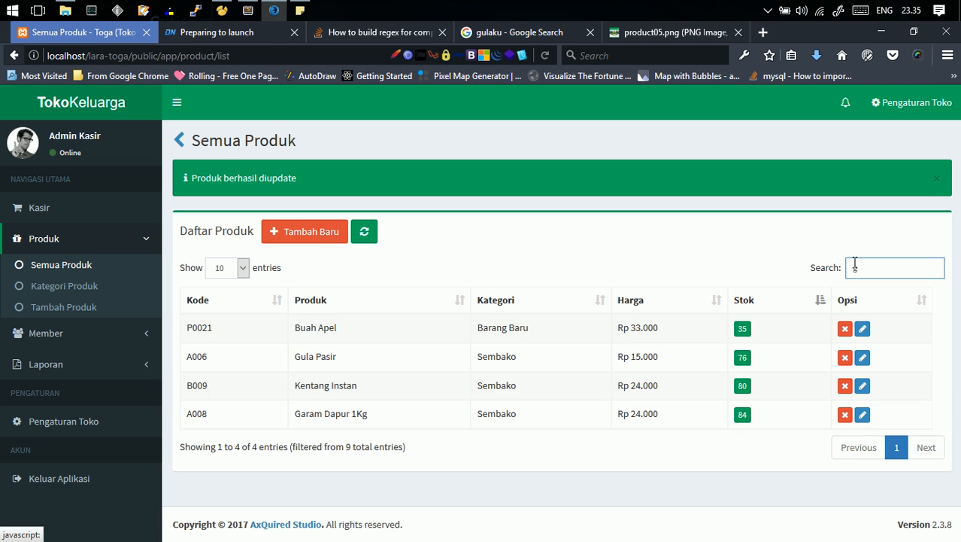
{"action": "type", "text": "ulaku"}
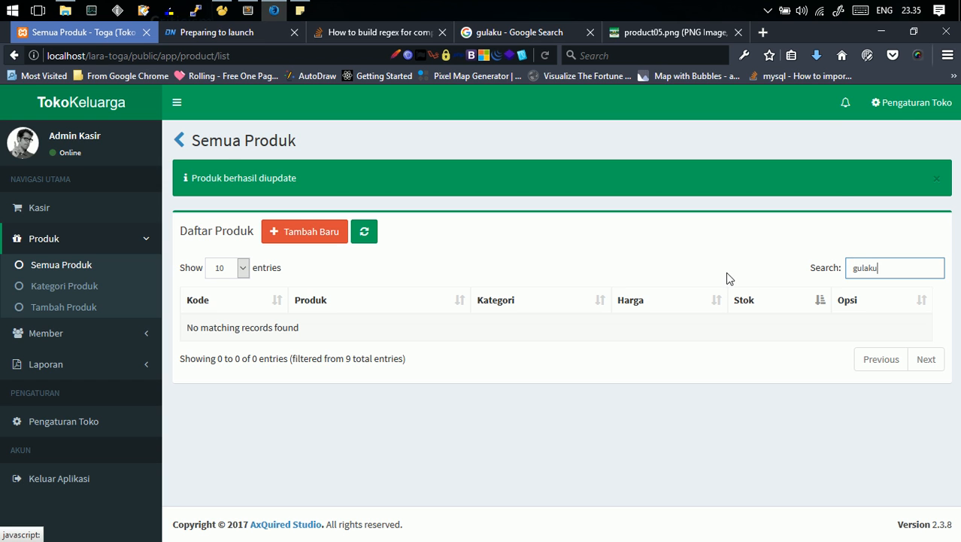
{"action": "left_click", "coordinate": [767, 11]}
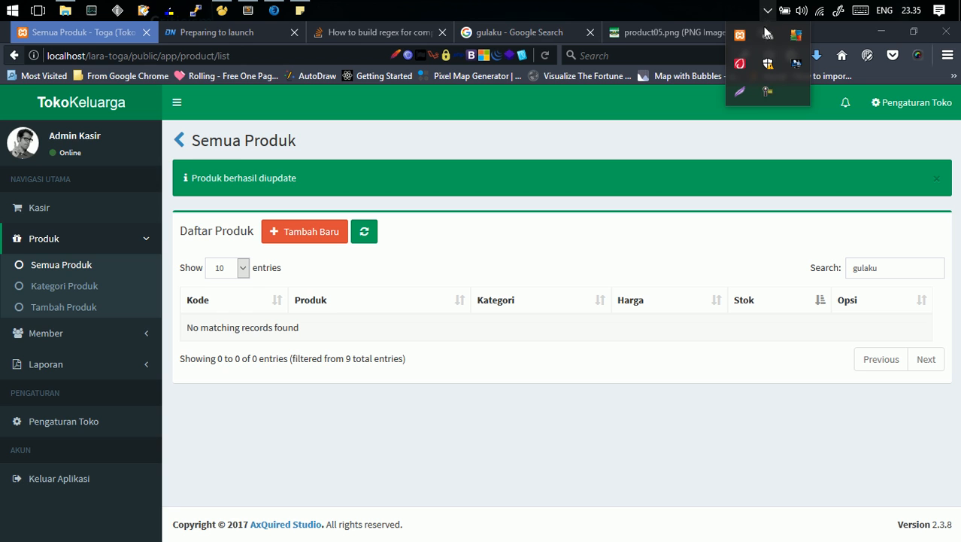
{"action": "left_click", "coordinate": [767, 93]}
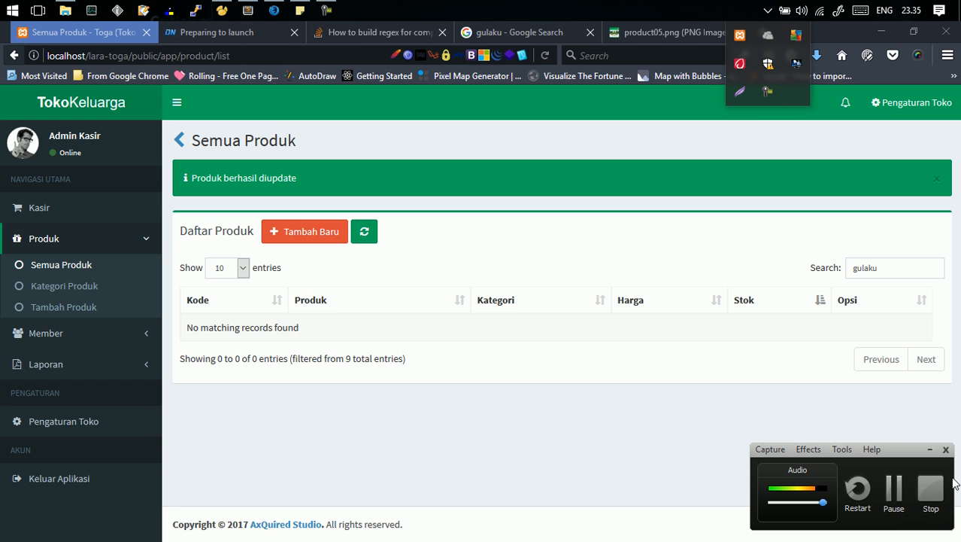